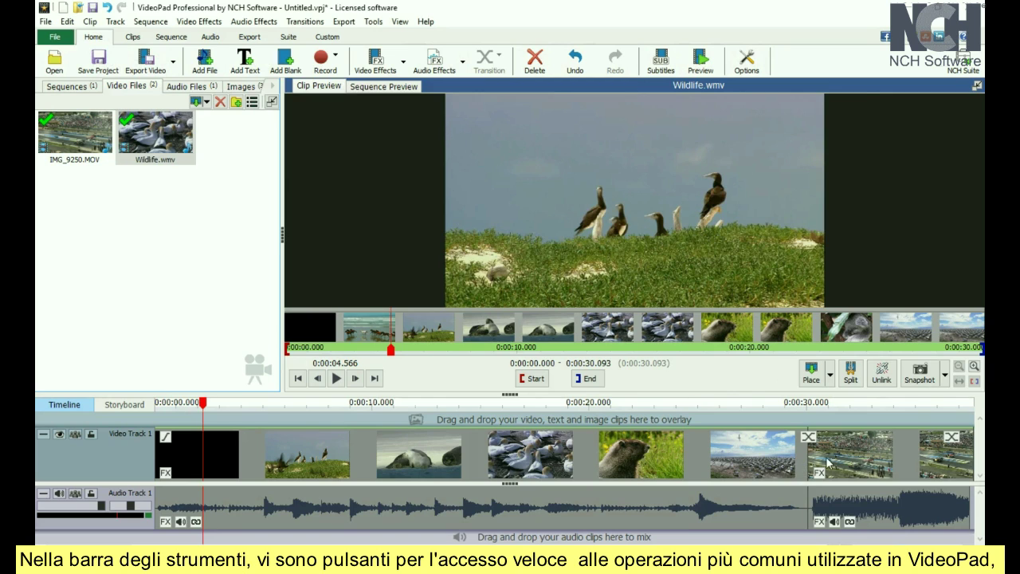
Step: Select the last clip on Video Track 1 to show Sequence 1 in the preview
left_click(827, 464)
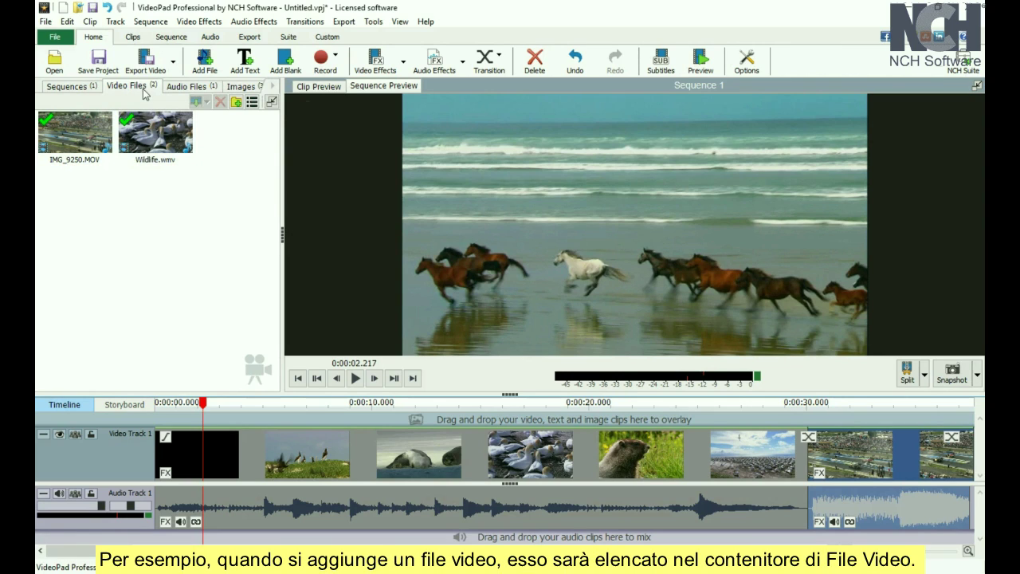
Step: Browse the bin's Audio Files, Images and Video Files tabs
left_click(188, 87)
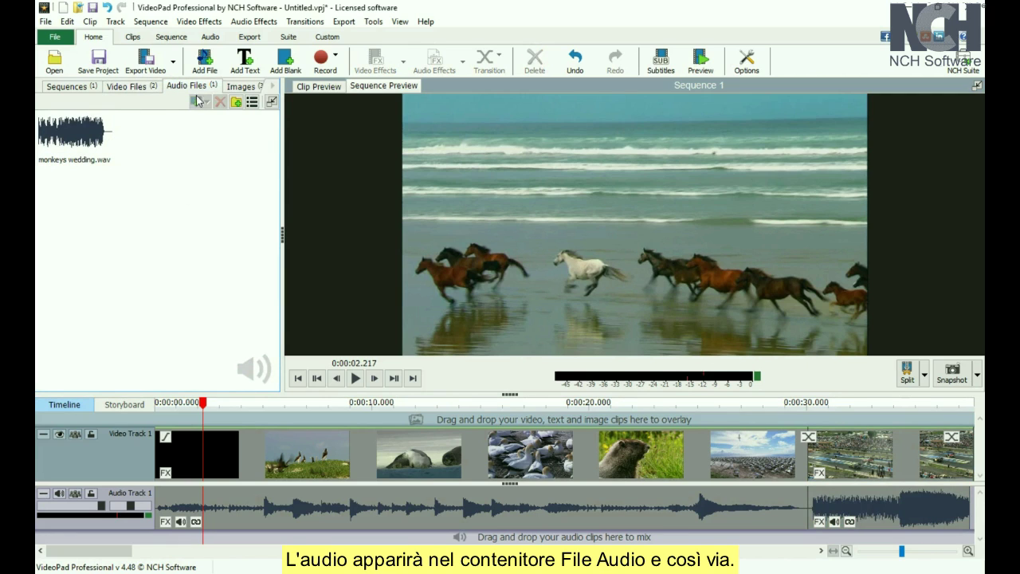
left_click(240, 87)
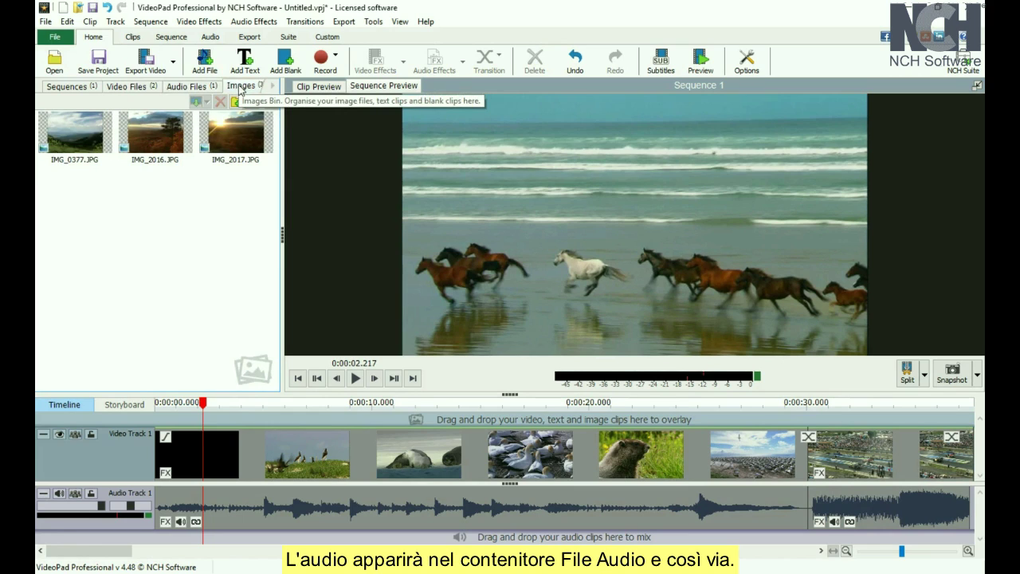
left_click(129, 87)
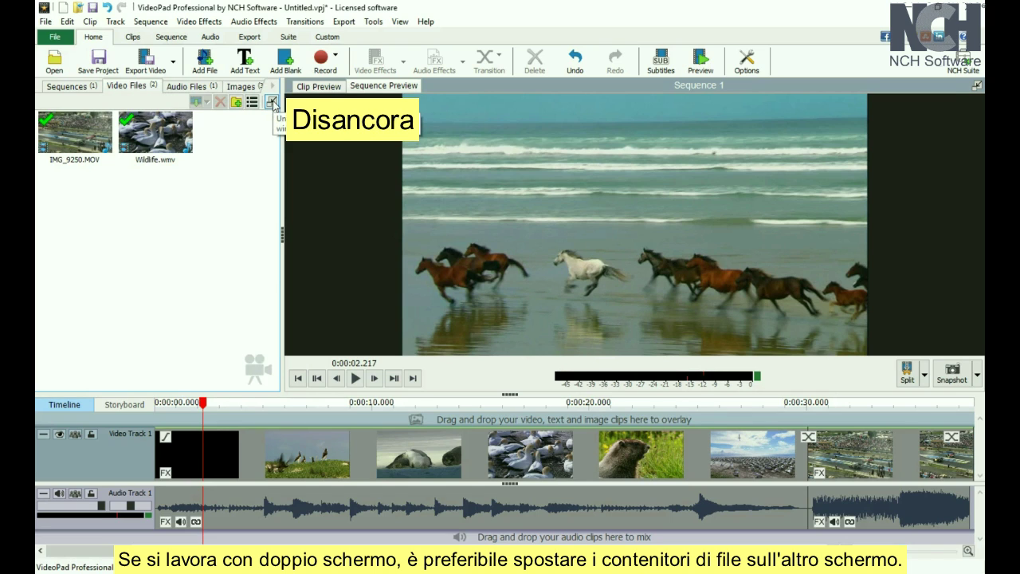
Step: Float the Clip List, move it, dock it back, and load IMG_9250.MOV into the preview
left_click(272, 101)
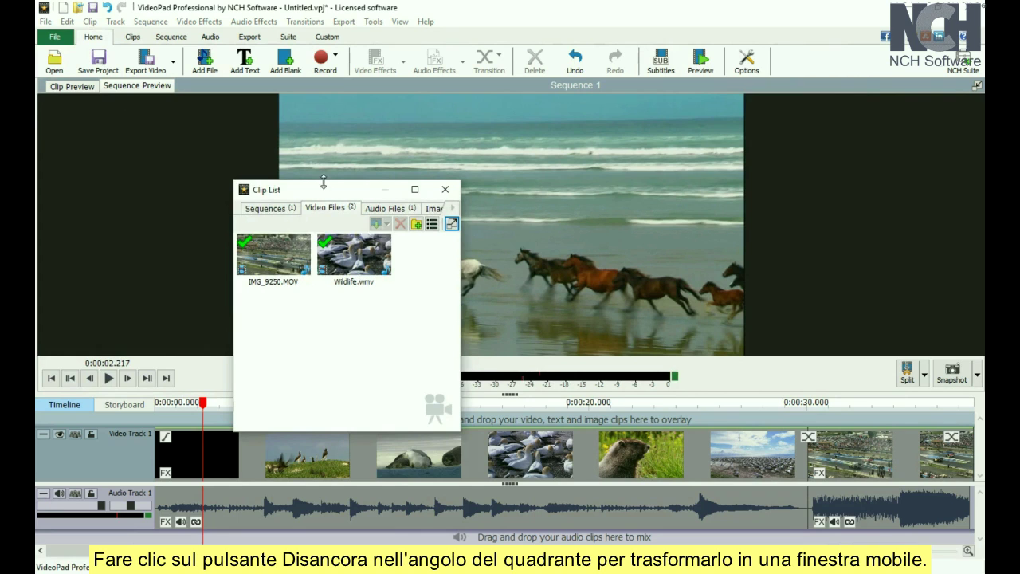
left_click_drag(325, 193, 441, 127)
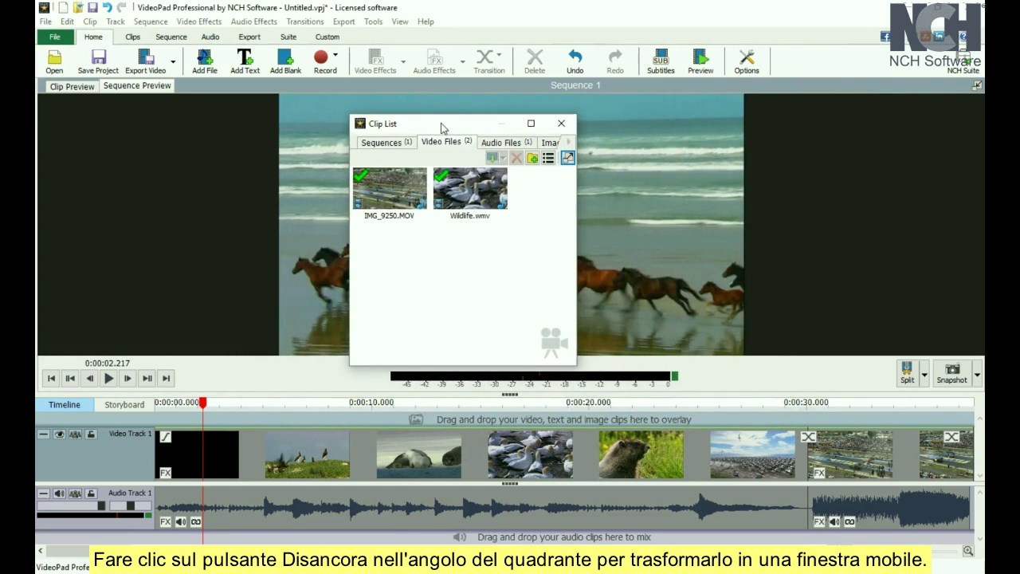
left_click(569, 158)
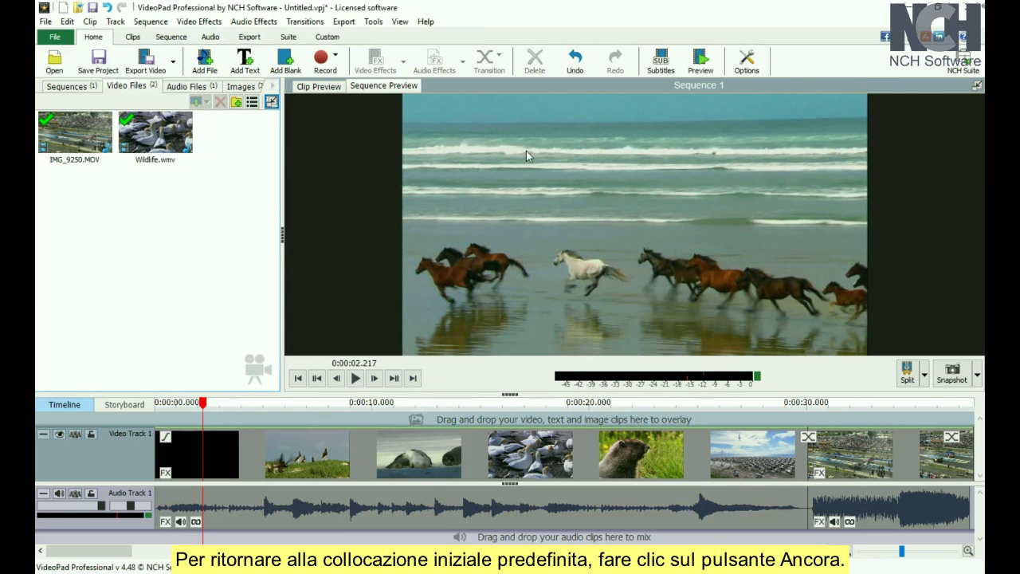
left_click(94, 137)
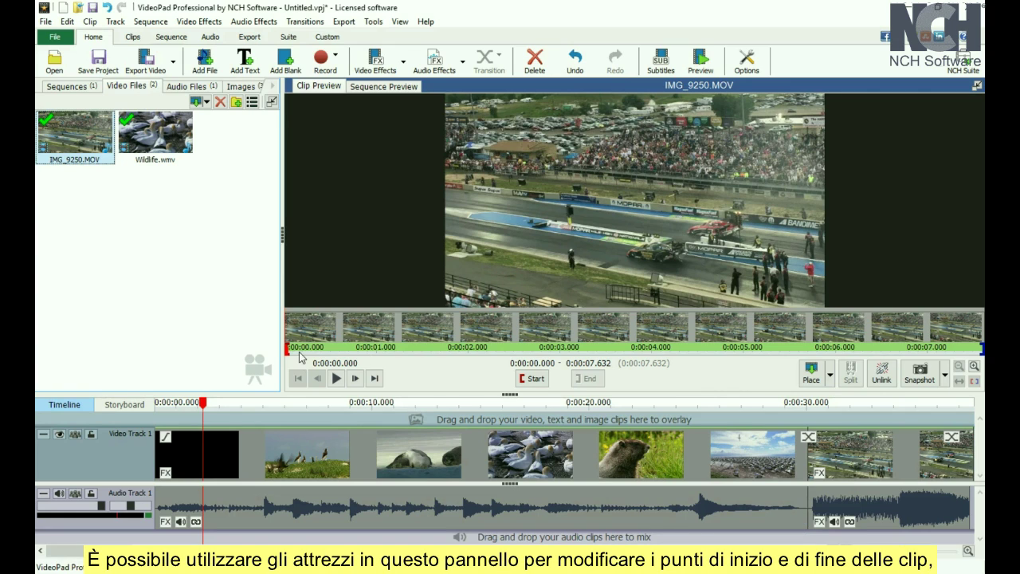
Step: Mark IMG_9250.MOV's start at 0:00:01.820 and end at 0:00:05.258
left_click(451, 348)
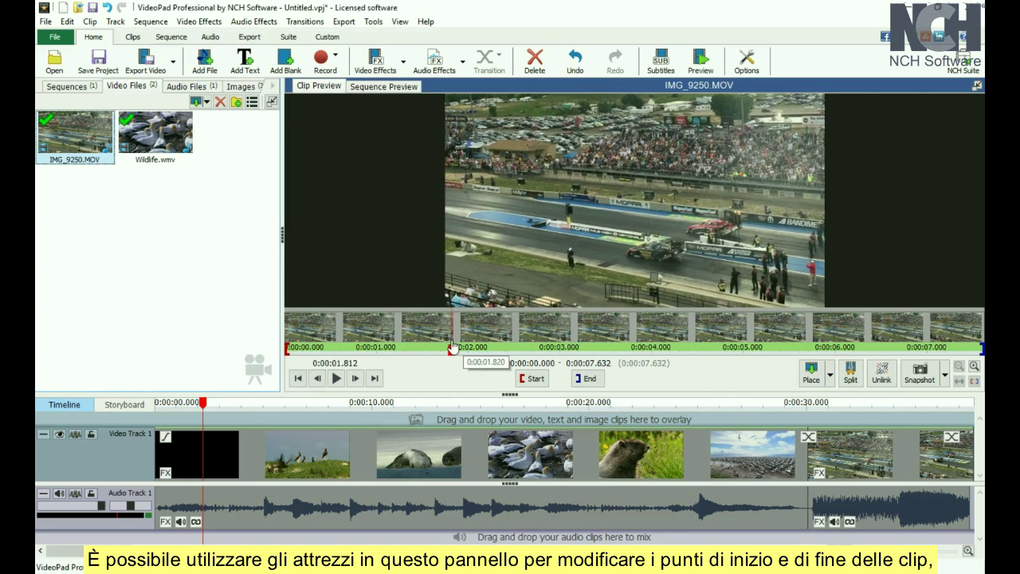
left_click(516, 378)
left_click(767, 349)
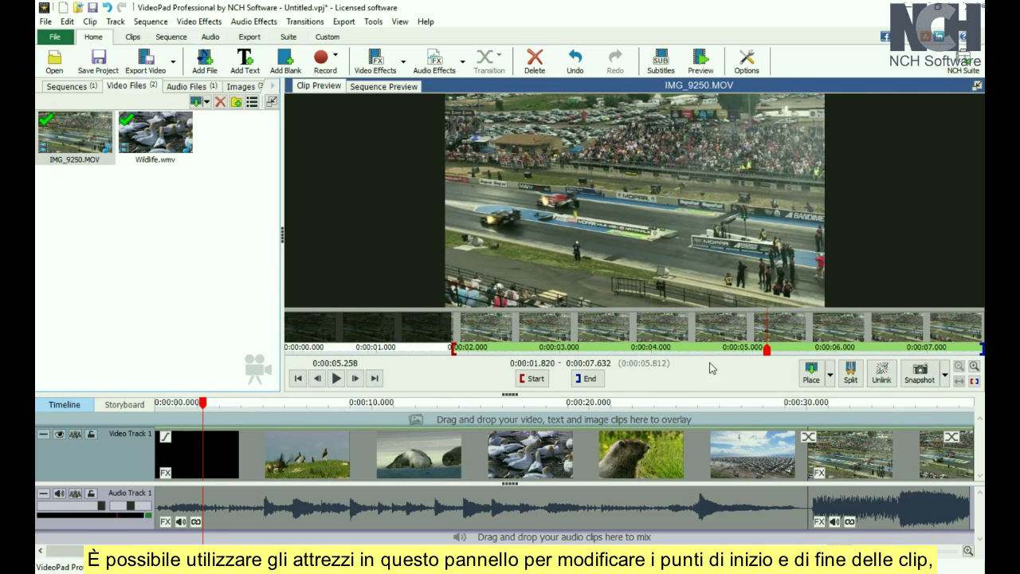
left_click(589, 379)
left_click(593, 349)
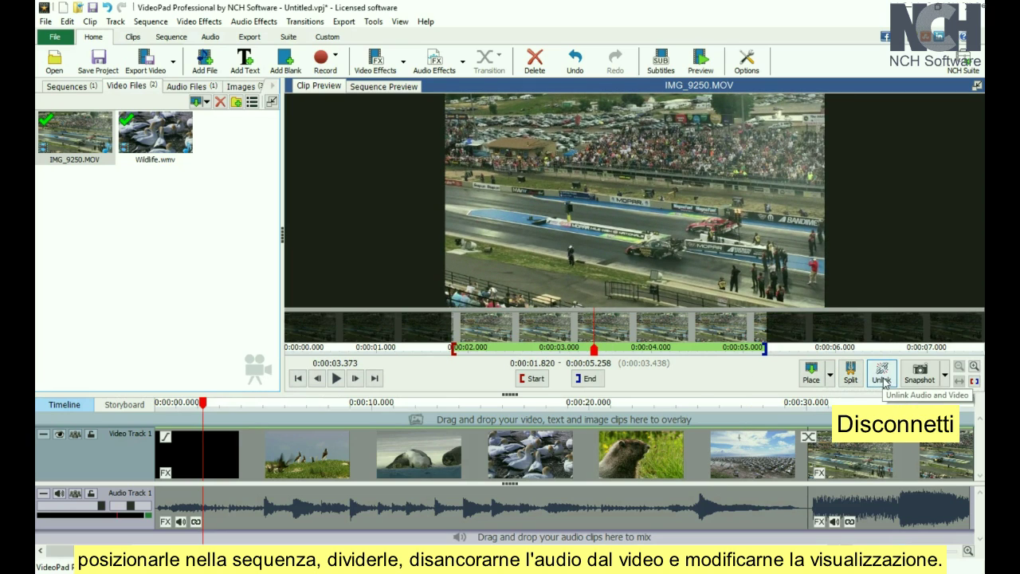
Step: Zoom the clip ruler in and out, then return to the Sequence Preview
left_click(971, 382)
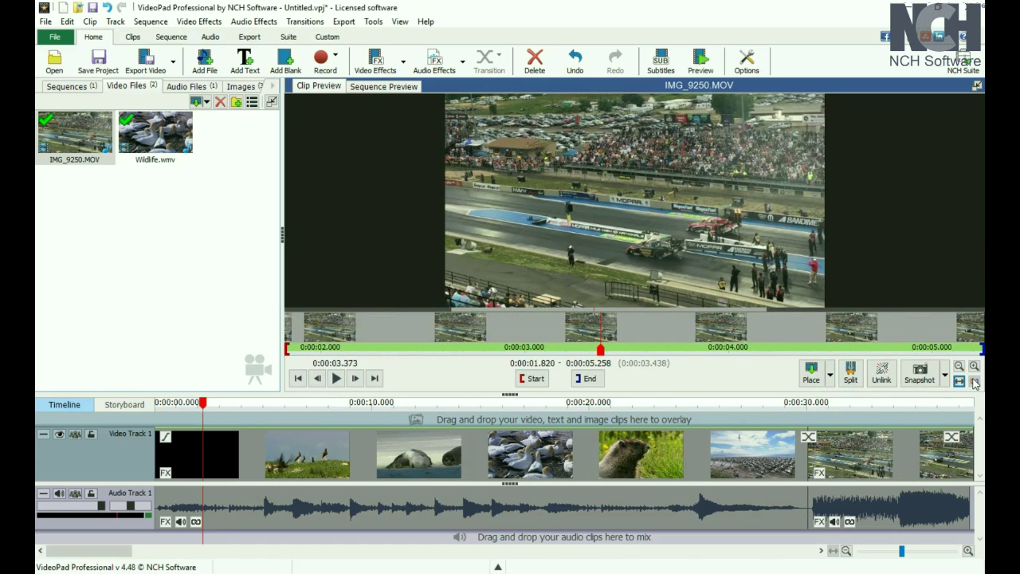
left_click(959, 368)
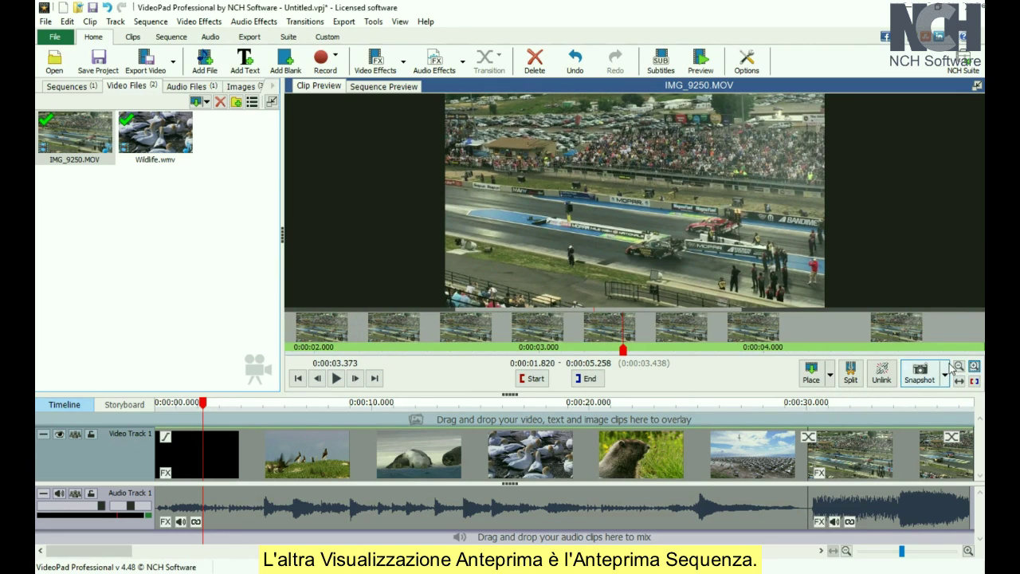
left_click(960, 368)
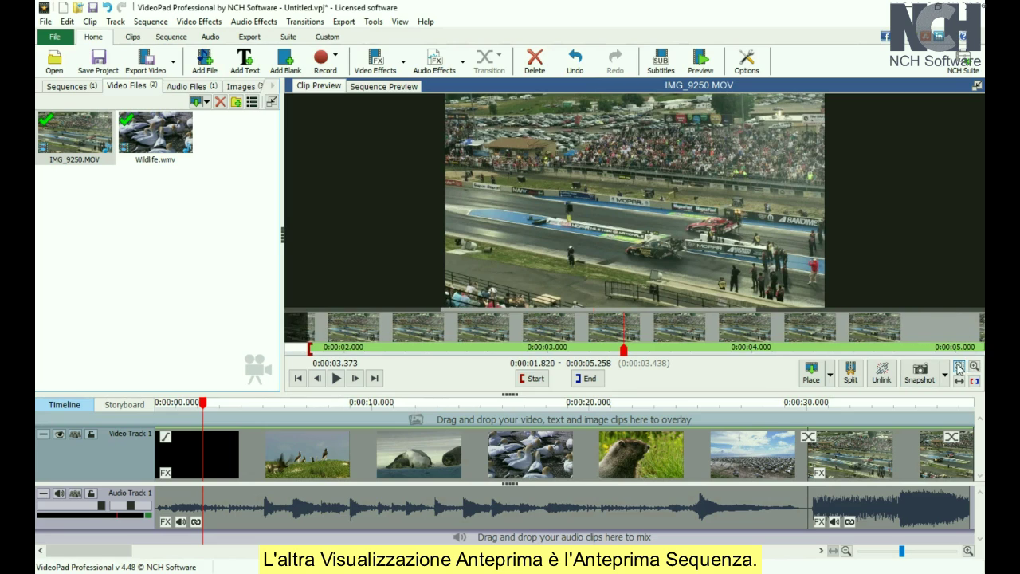
left_click(372, 86)
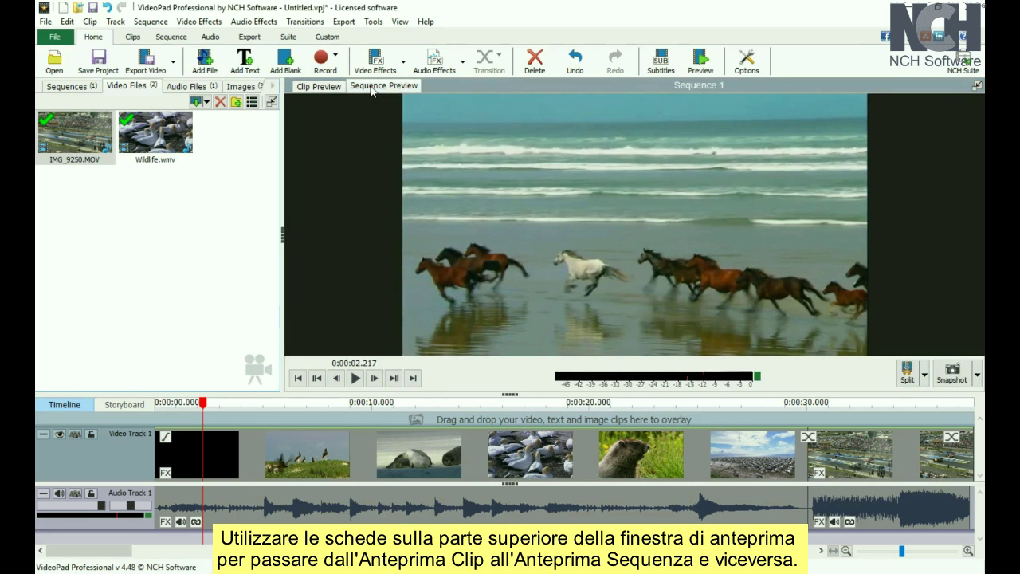
left_click(319, 86)
left_click(396, 87)
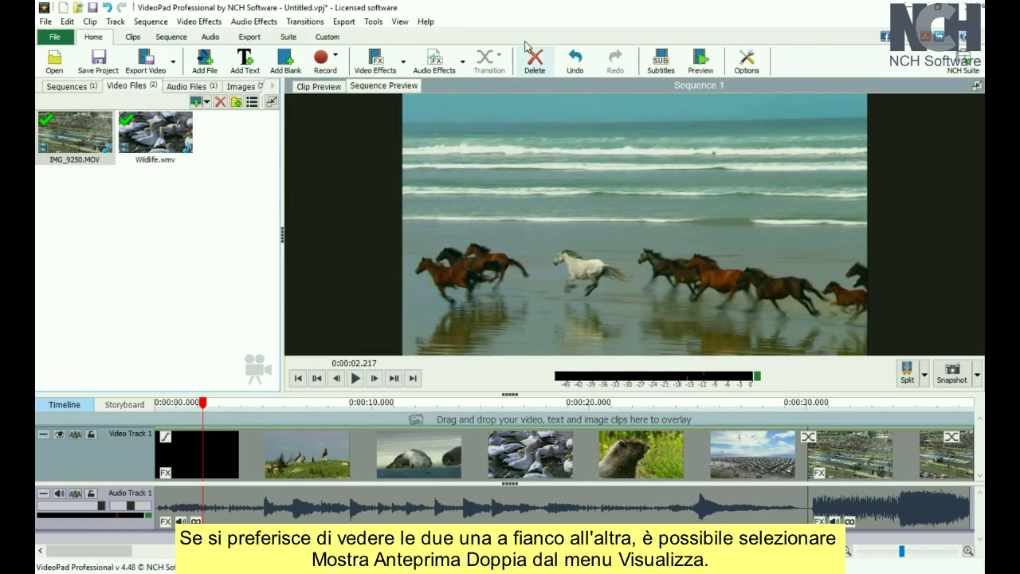
left_click(401, 23)
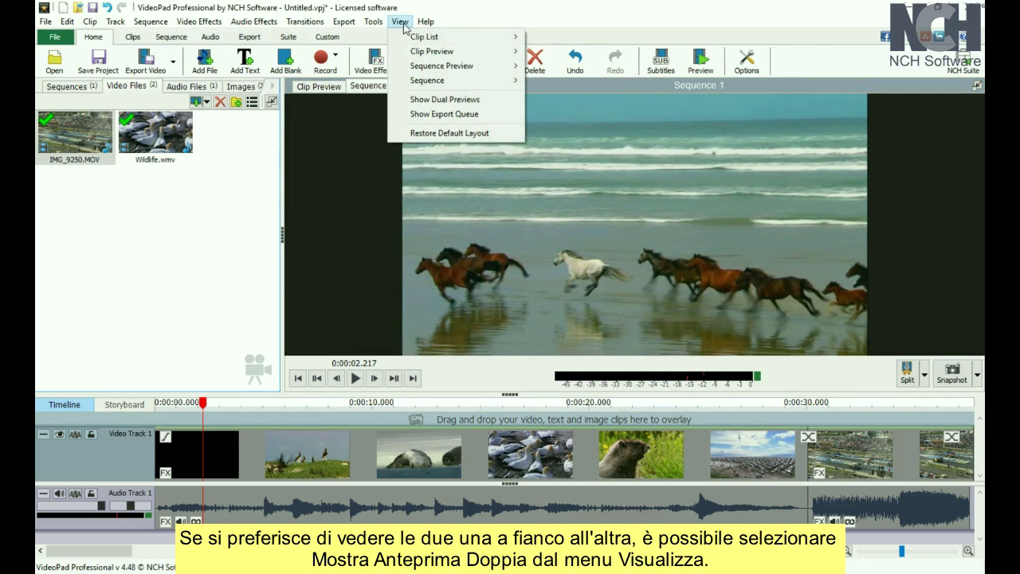
left_click(430, 102)
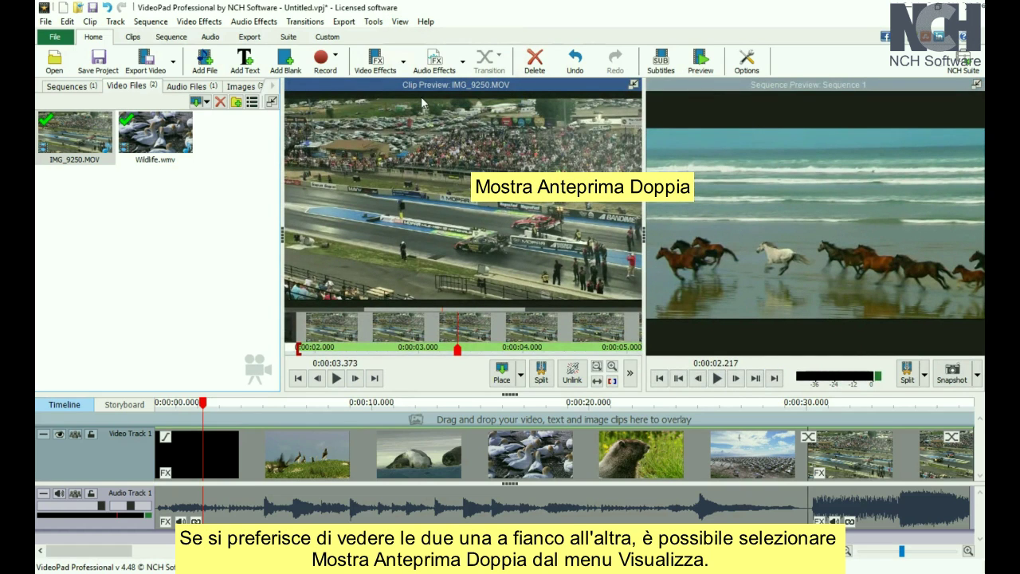
left_click(398, 22)
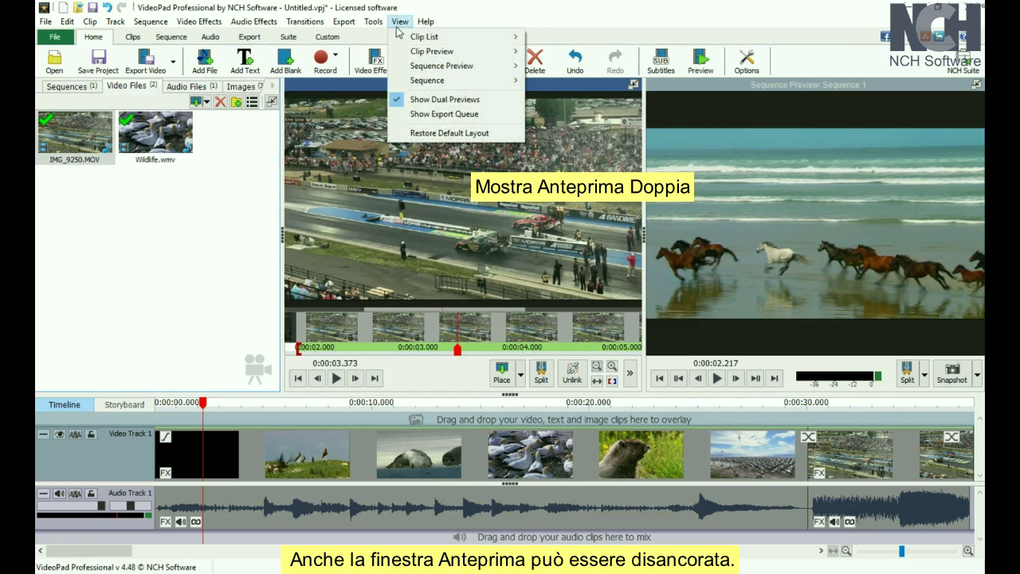
left_click(428, 101)
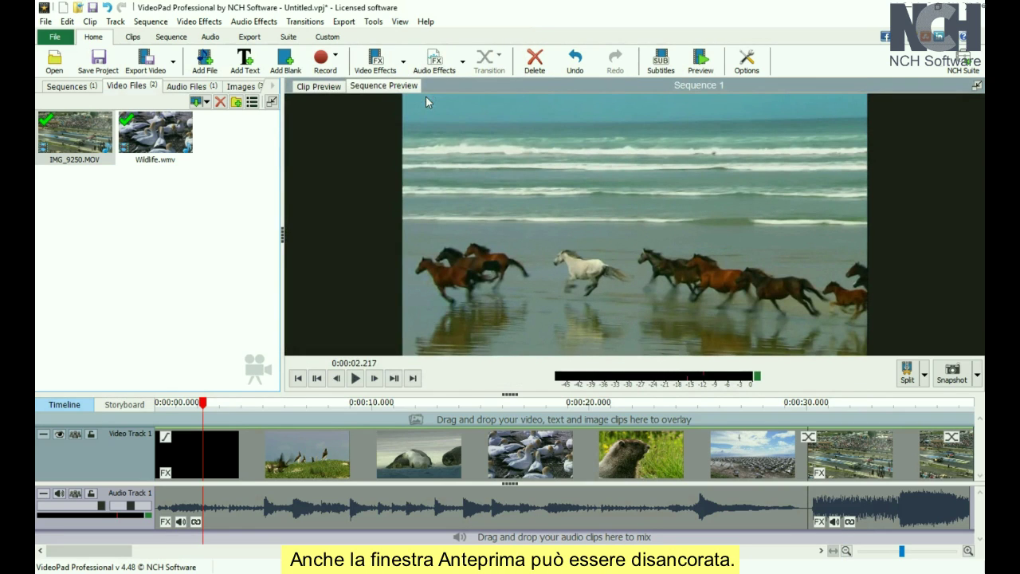
left_click(976, 84)
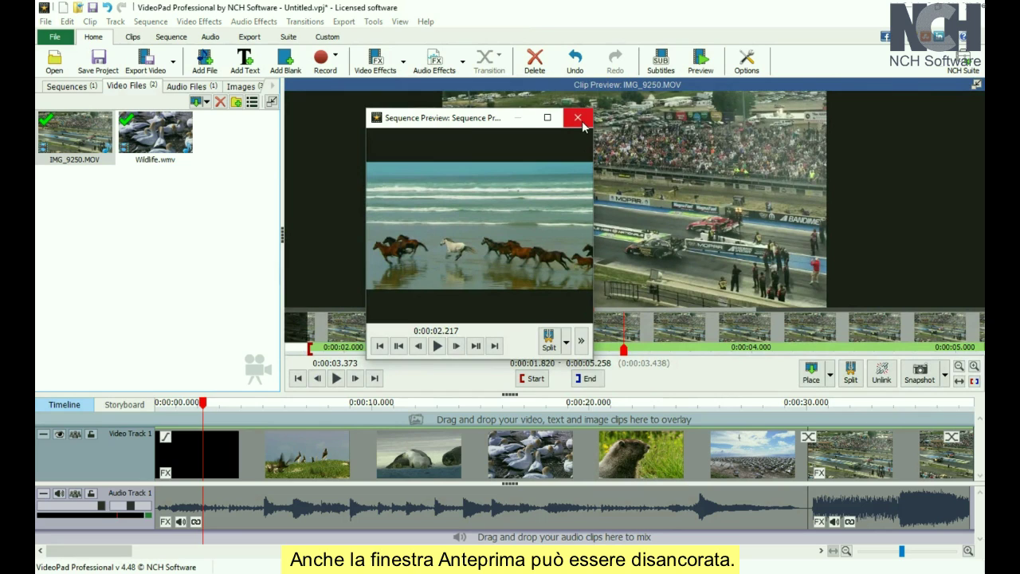
left_click(577, 118)
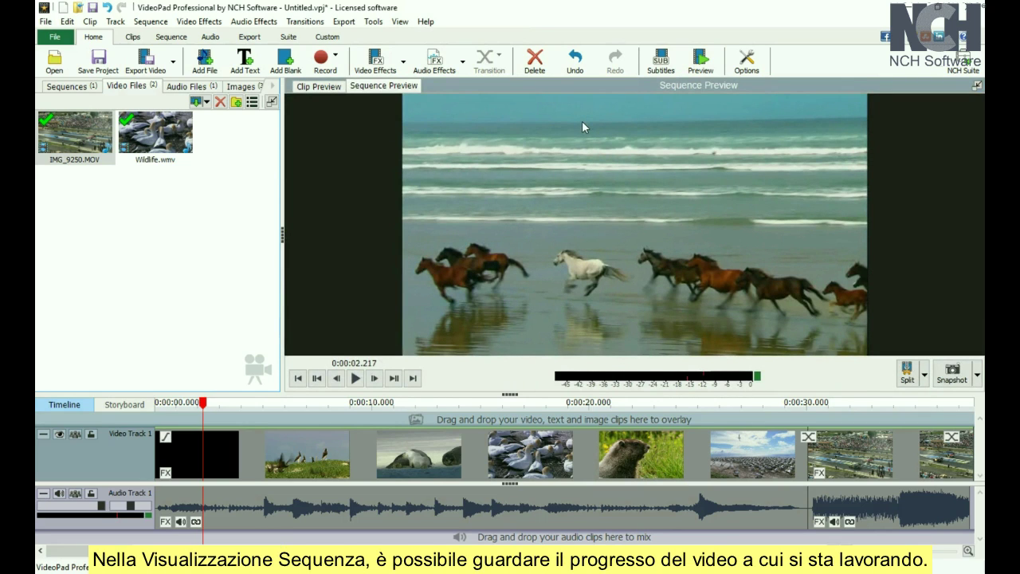
Step: Play and pause, jump to the start and next clip edge, then play from the seals clip at 0:00:08
left_click(352, 380)
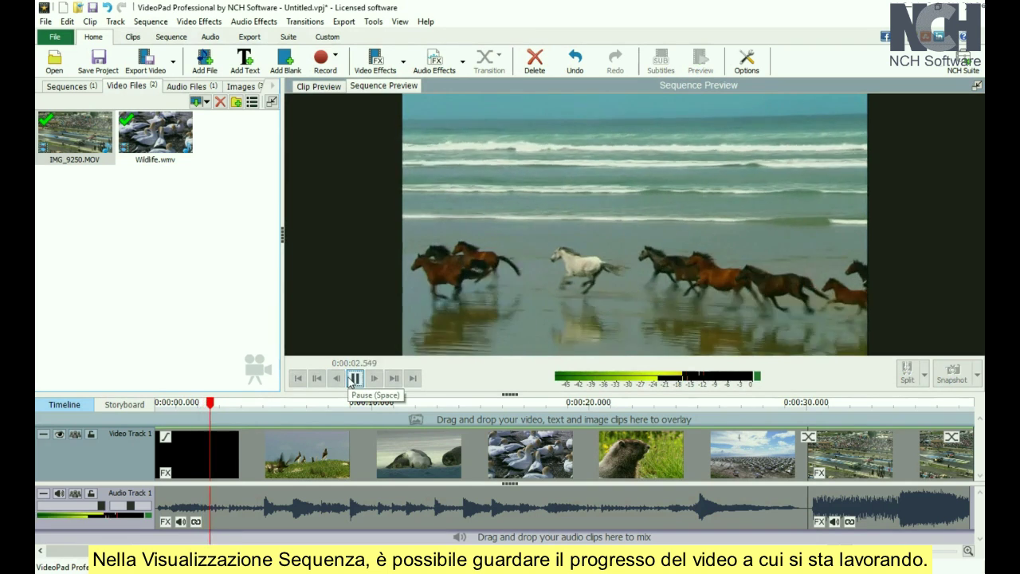
left_click(353, 378)
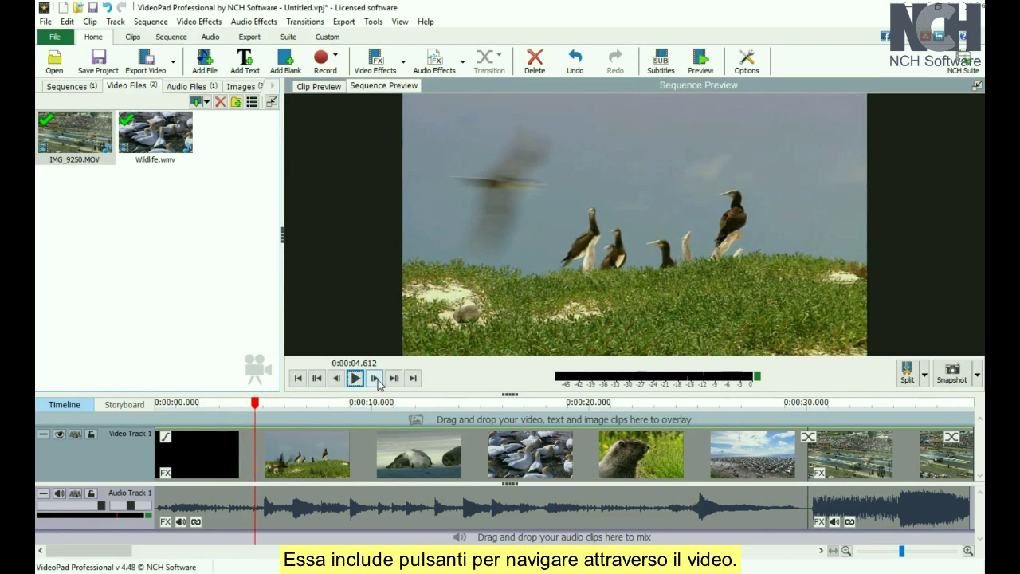
left_click(298, 378)
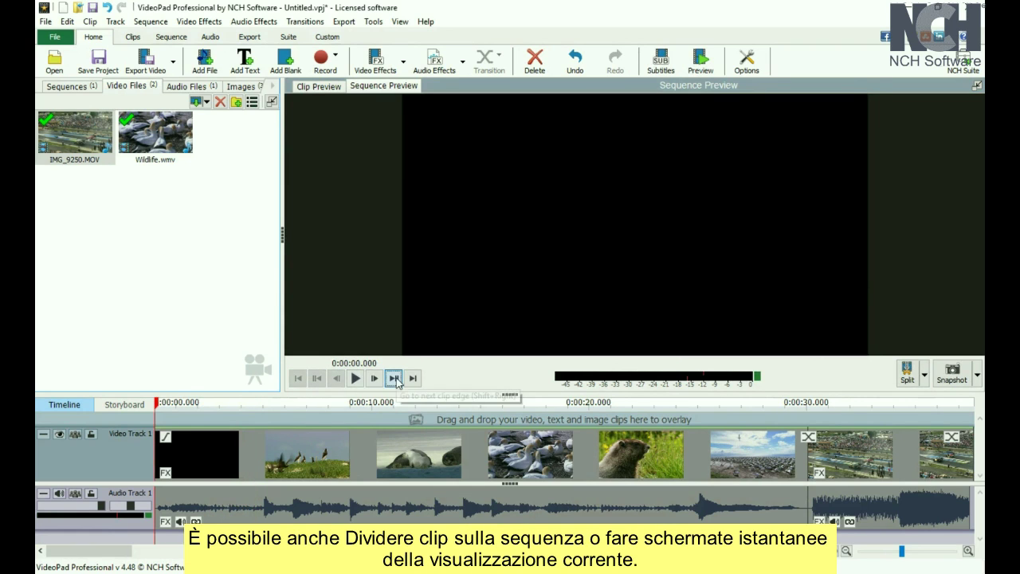
left_click(393, 380)
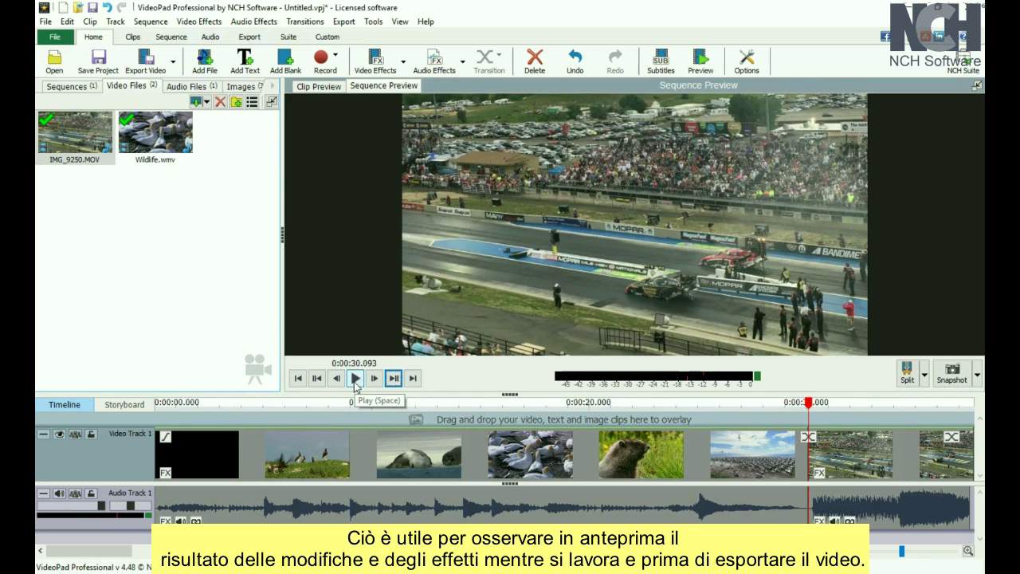
left_click(333, 402)
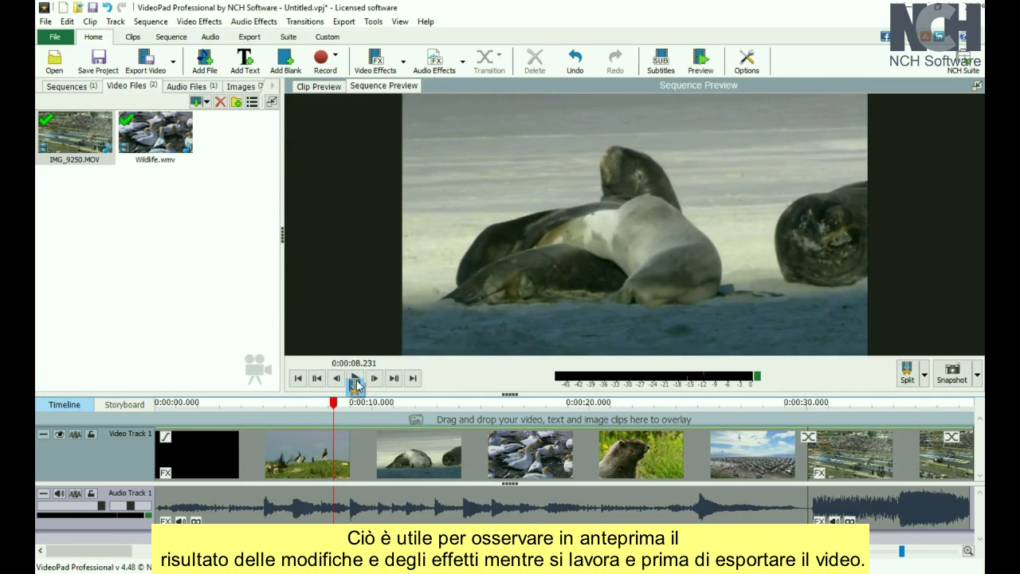
left_click(356, 376)
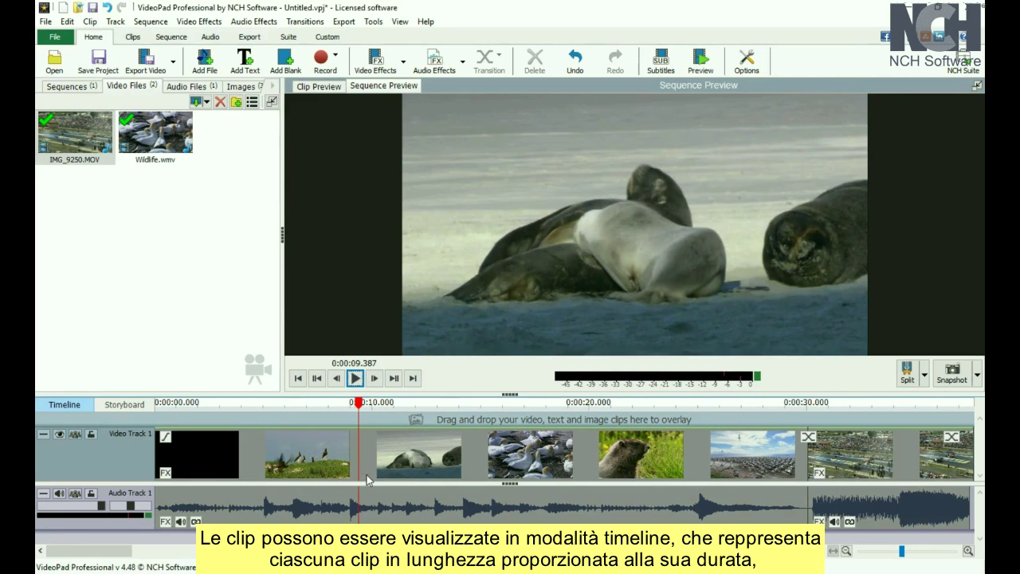
Step: Zoom the timeline out to fit all 40 seconds, viewing the Storyboard briefly before returning
scroll(591, 474, "down", 2)
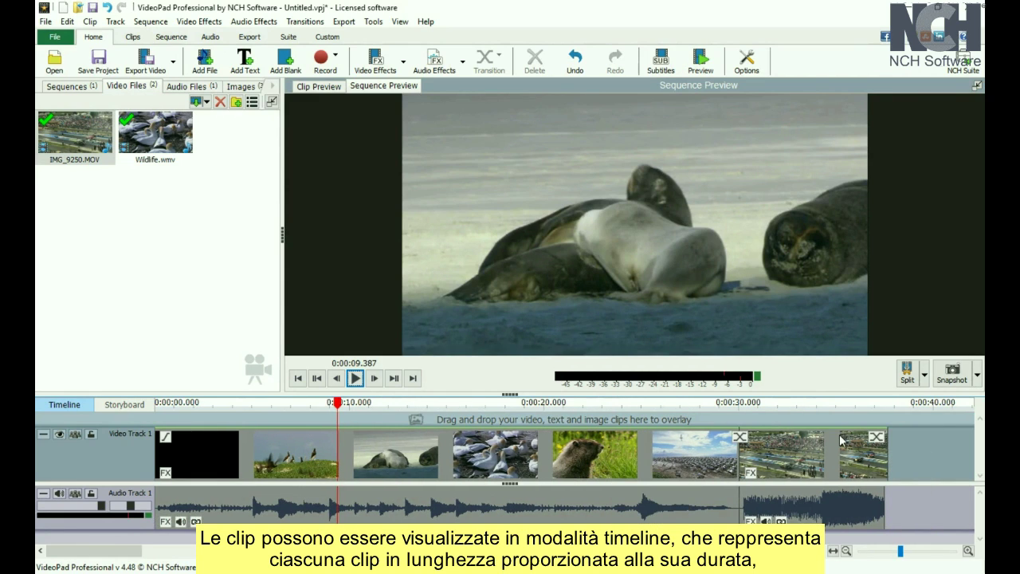
left_click(134, 407)
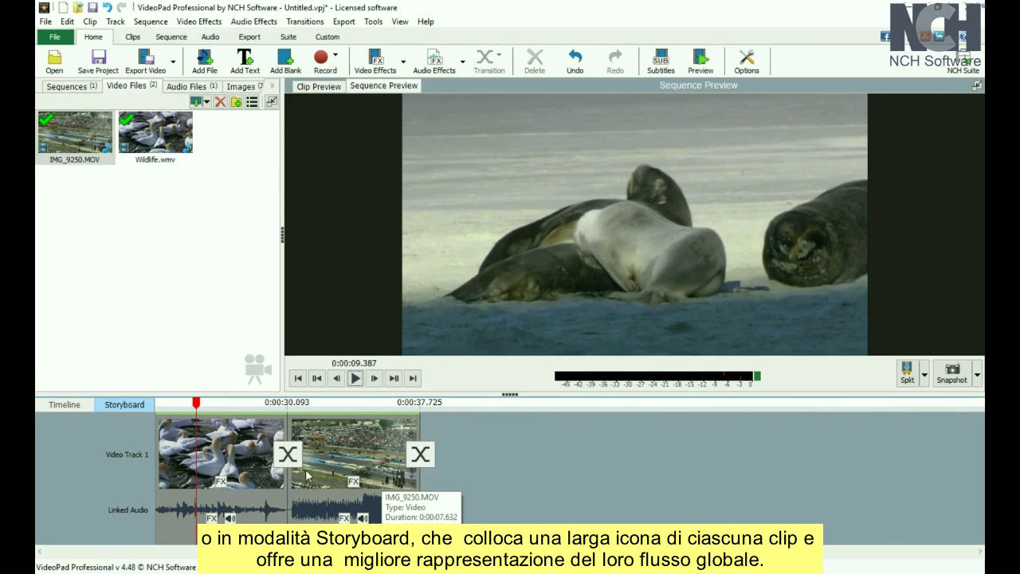
left_click(78, 407)
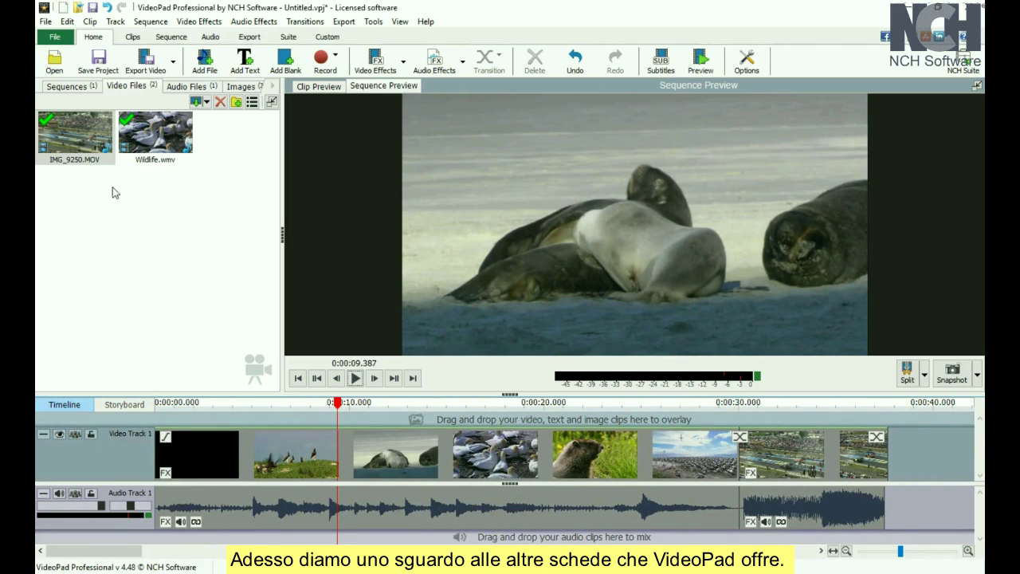
Step: Show the Clips ribbon tools, then the Sequence tools with an enlarged video track
left_click(132, 37)
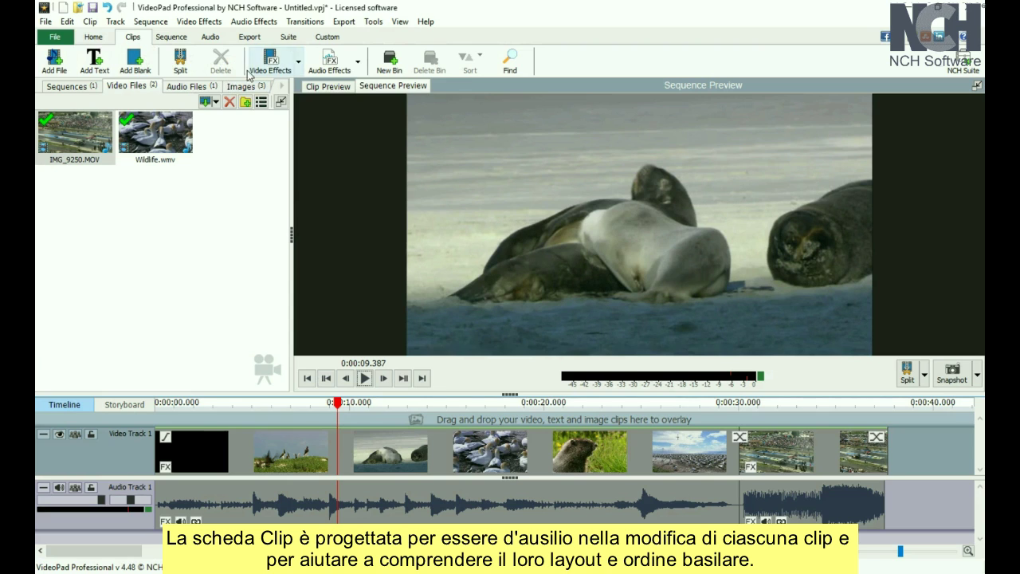
left_click(171, 37)
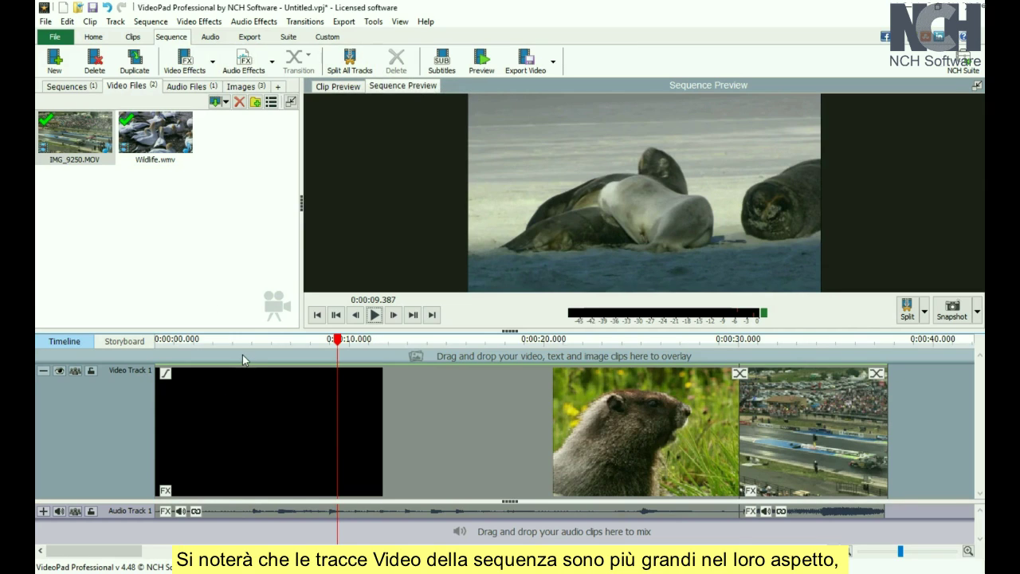
Step: Overlay IMG_2017 and IMG_2016 from the Images bin onto new Video Tracks 2 and 3
left_click(243, 86)
left_click_drag(236, 134, 226, 357)
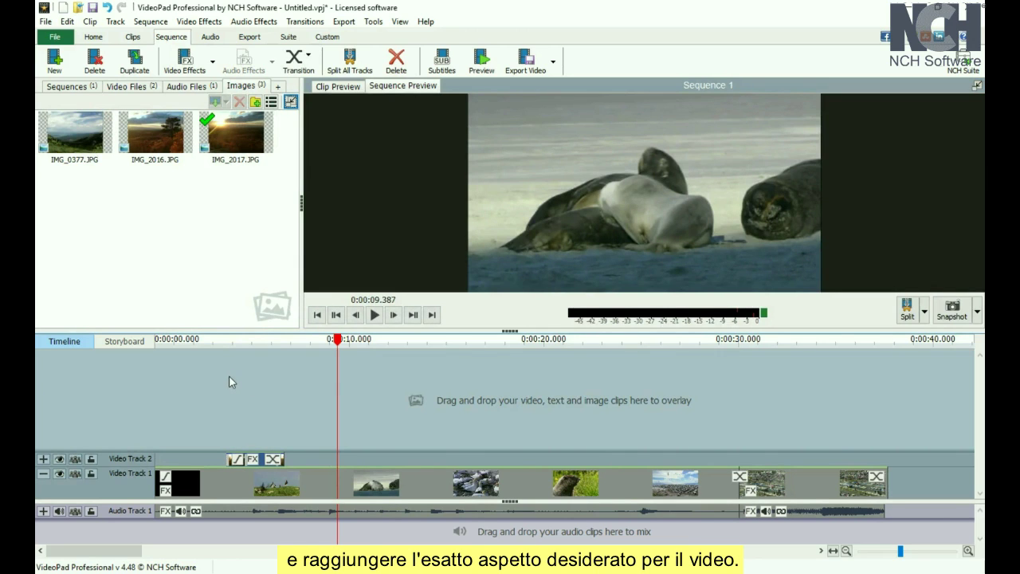
left_click_drag(169, 142, 203, 413)
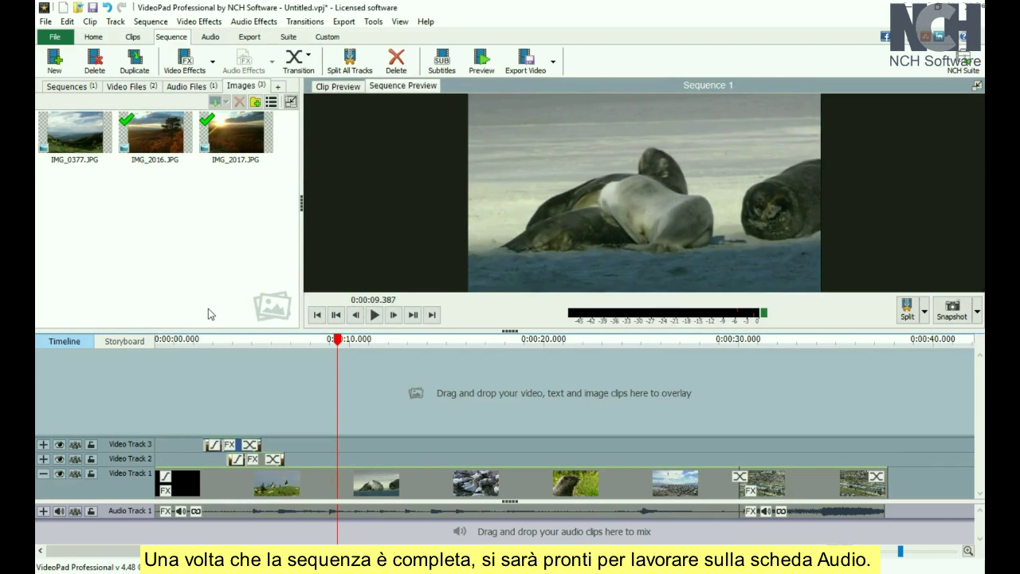
left_click(210, 37)
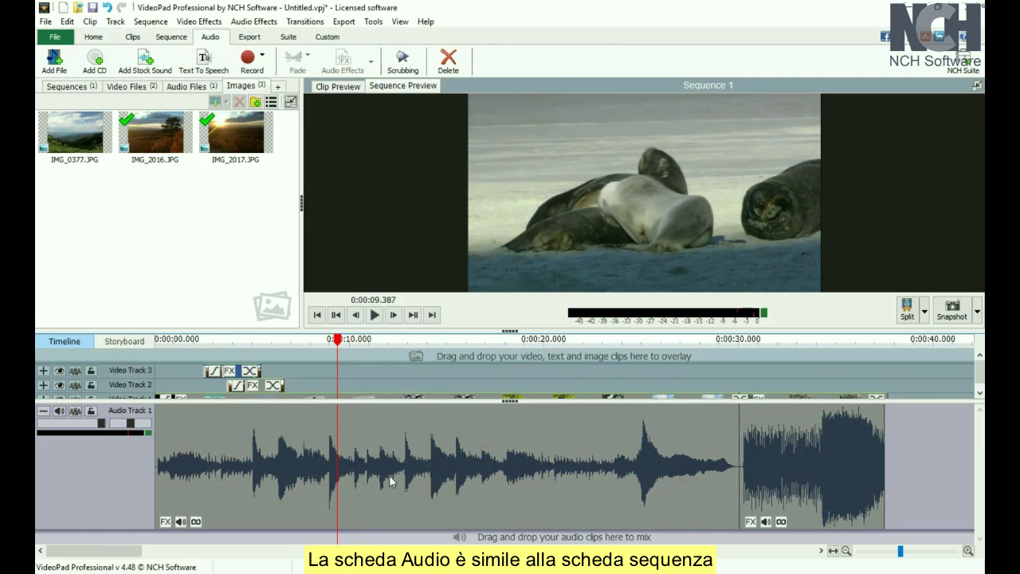
Step: Drag monkeys wedding.wav from the Audio Files bin onto new Audio Tracks 2 and 3
left_click(190, 86)
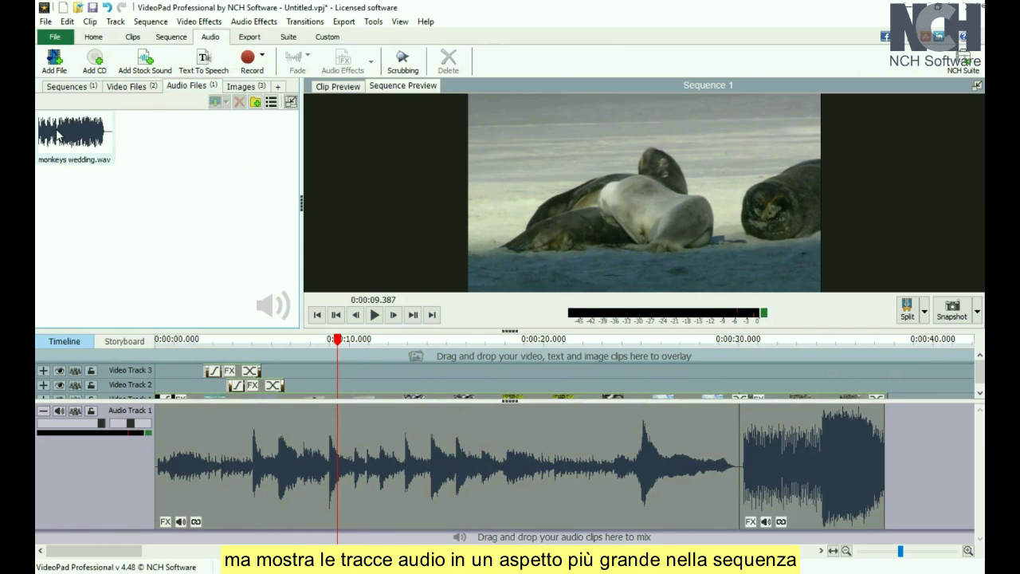
left_click_drag(57, 134, 193, 538)
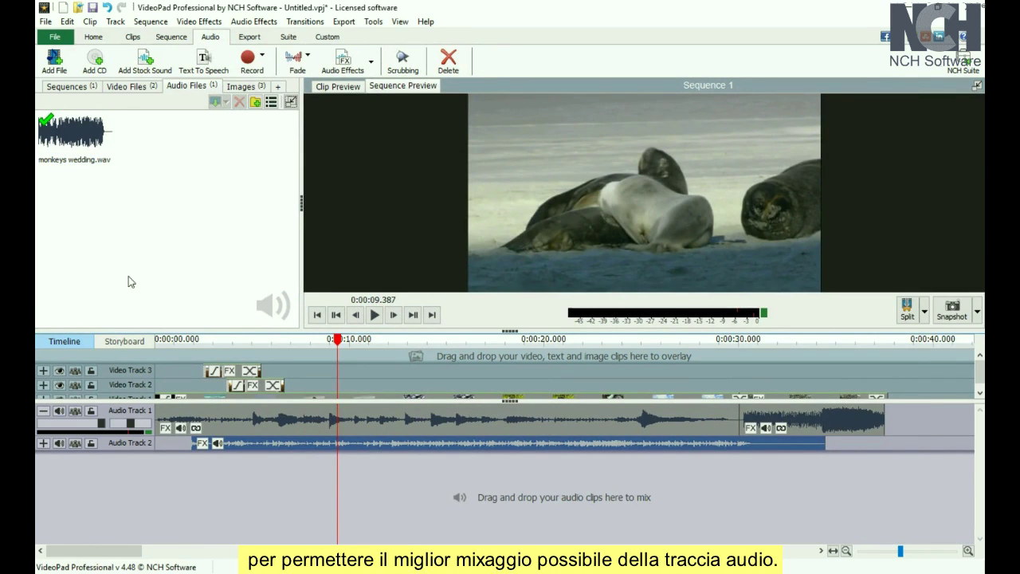
left_click_drag(101, 135, 267, 498)
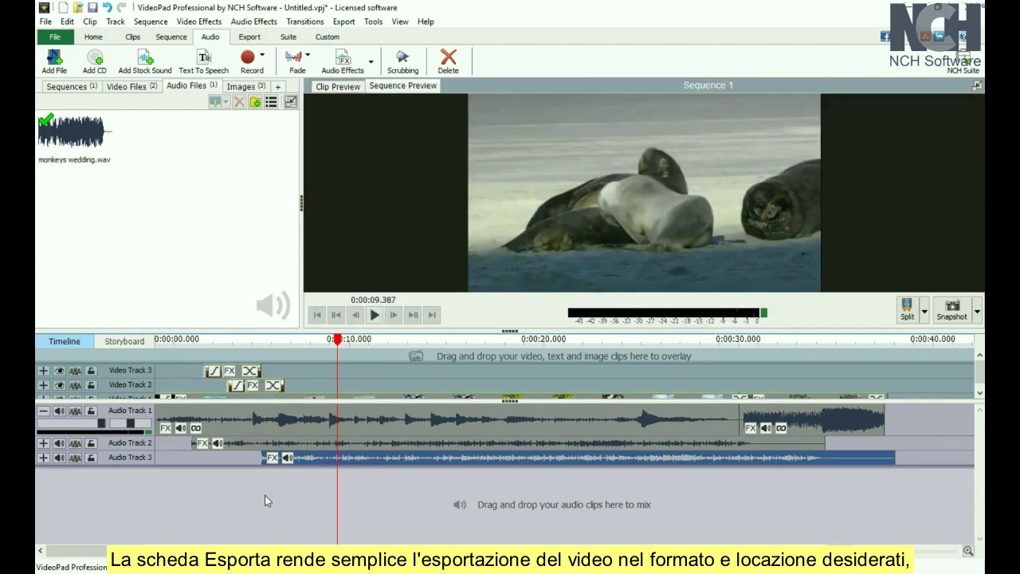
left_click(249, 37)
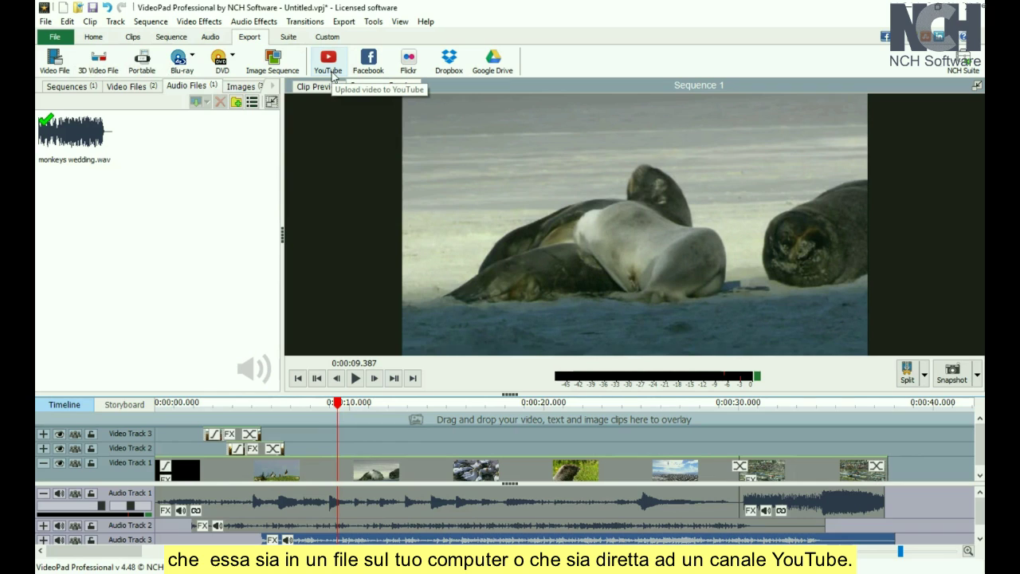
Step: Launch PhotoPad from the Suite tools, dismiss its welcome screen, and close it again
left_click(288, 37)
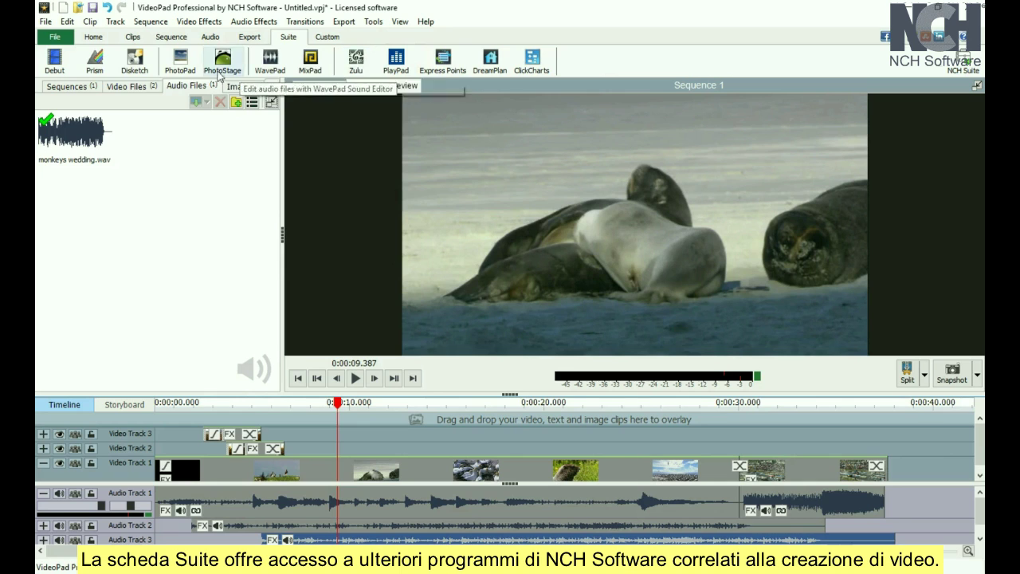
left_click(189, 71)
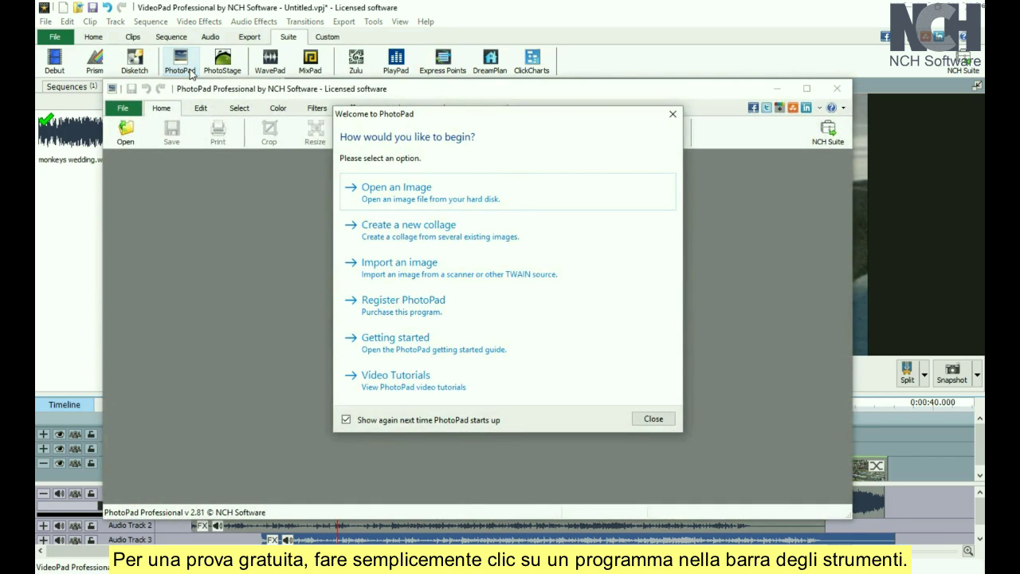
left_click(647, 420)
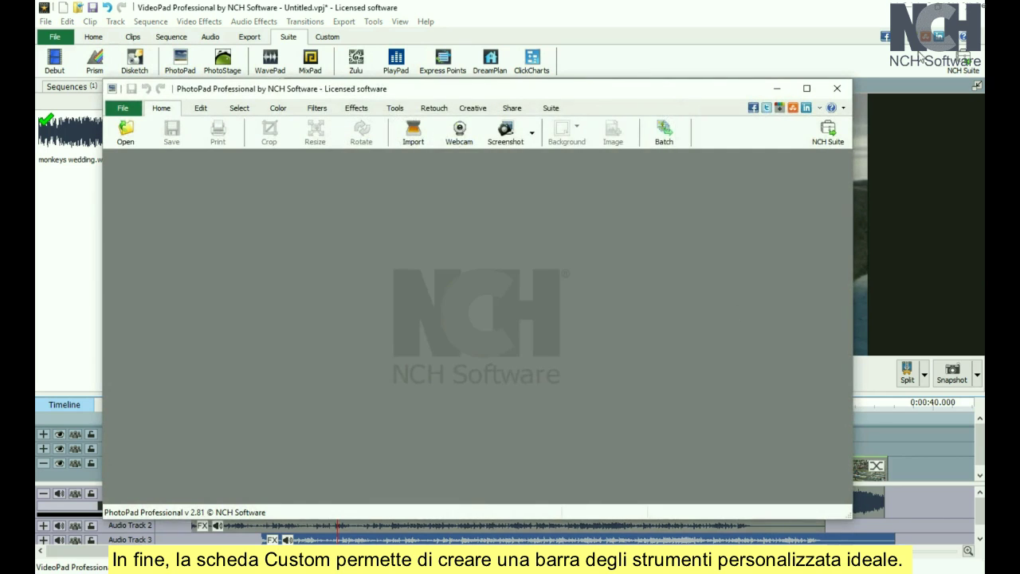
left_click(845, 94)
left_click(327, 37)
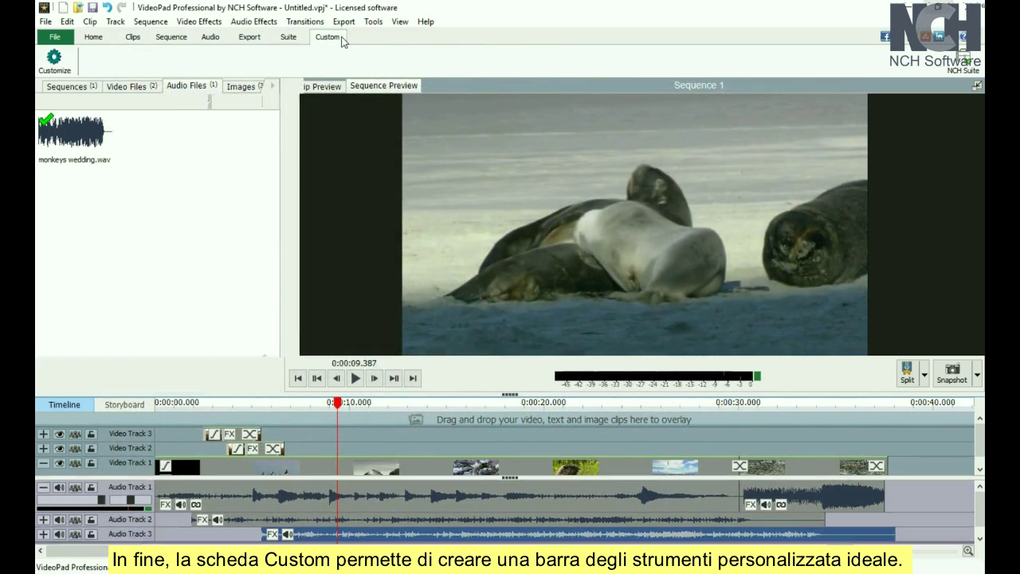
Step: In Customize Toolbar, add Add File, Add Text, Record, Video Effects and Audio Effects
left_click(54, 60)
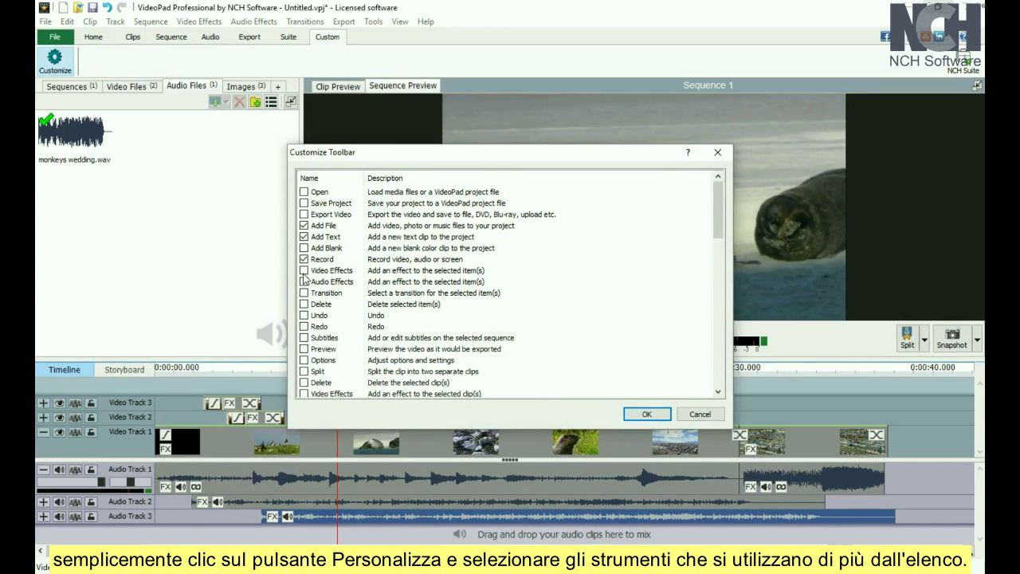
left_click(660, 415)
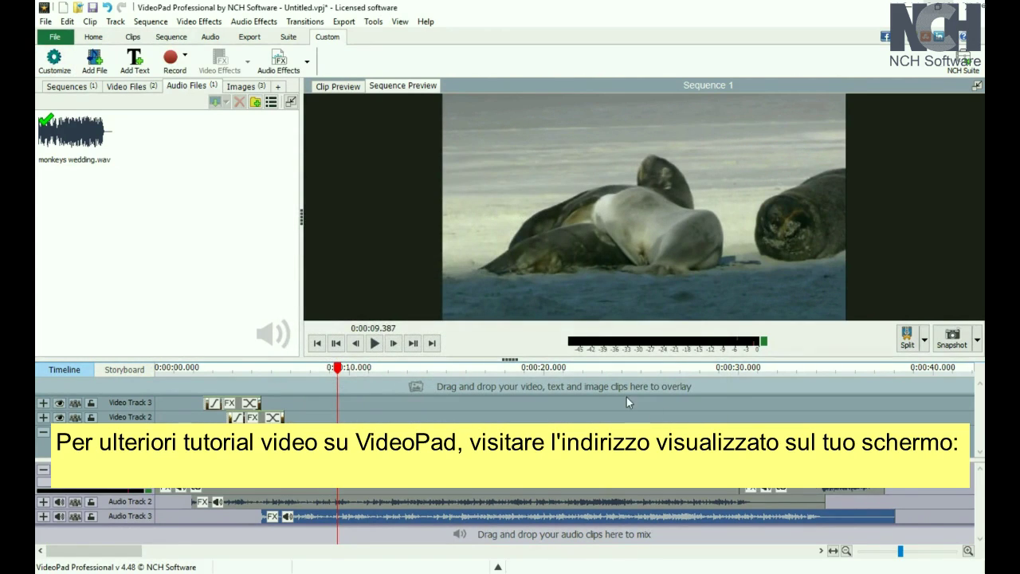